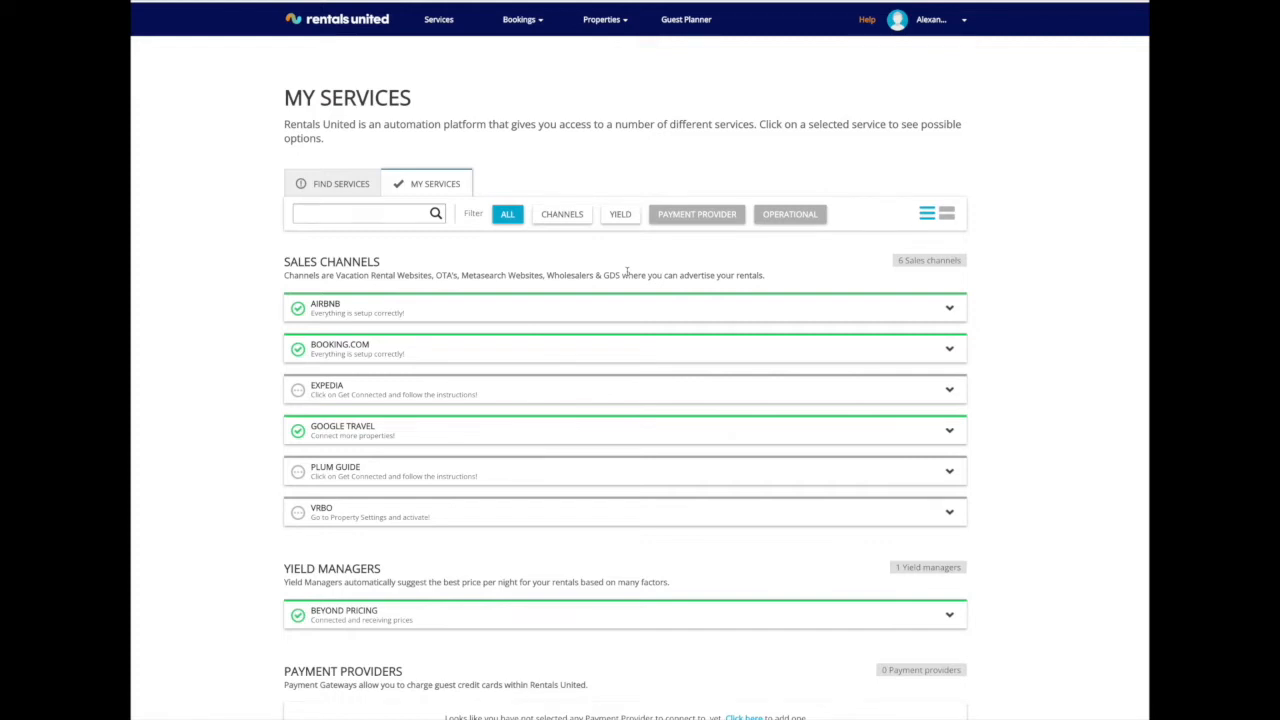
Step: Open the Booking.com channel's property settings and switch that page to the new design preview
click(760, 347)
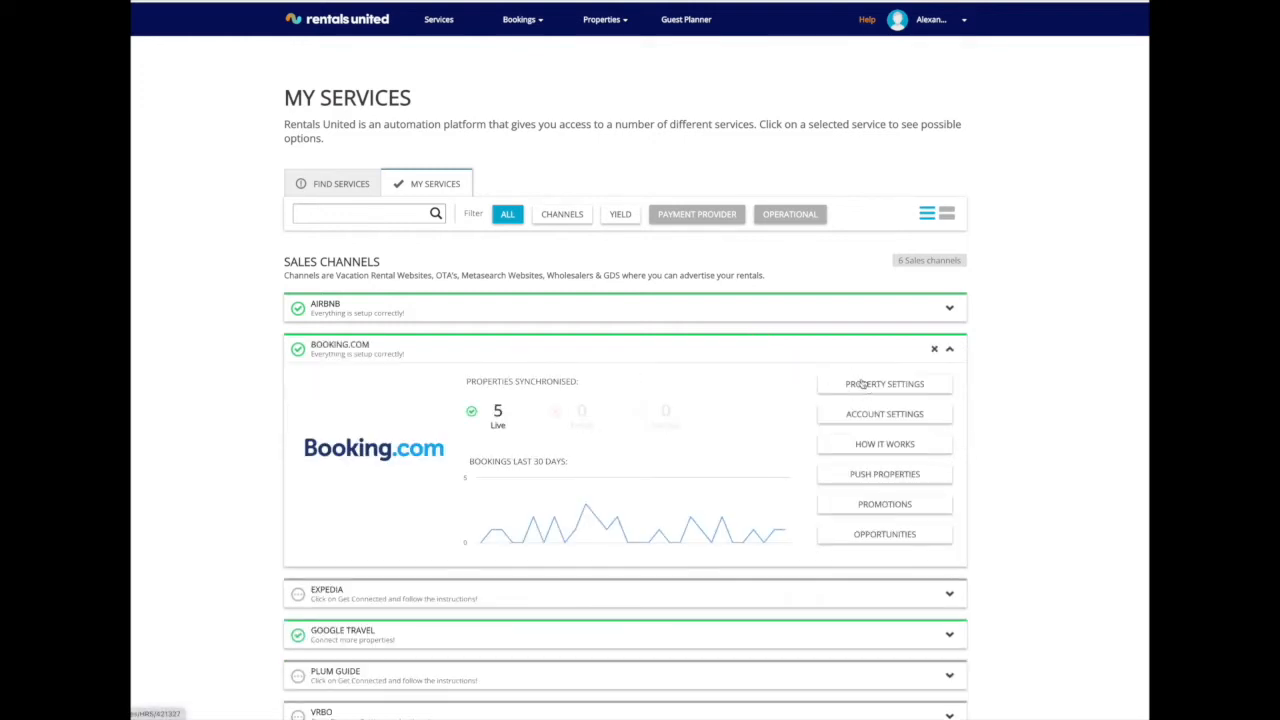
click(862, 383)
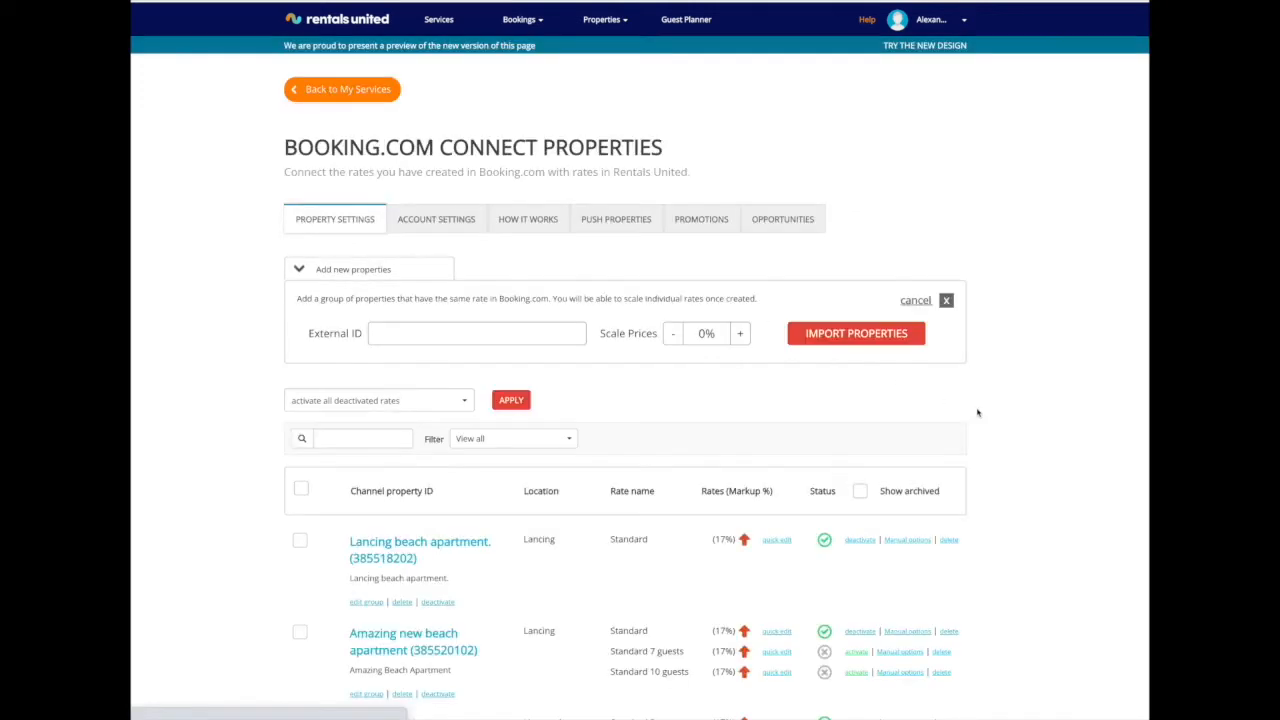
click(910, 45)
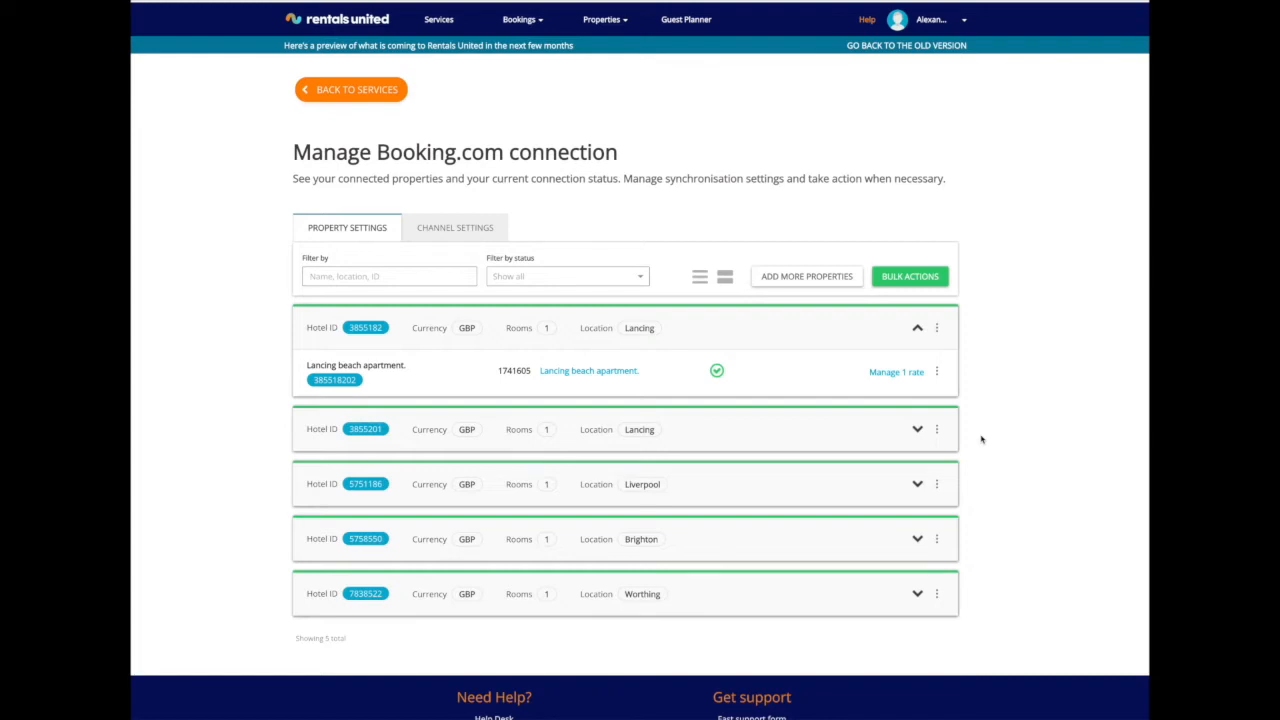
Step: Examine the connected hotels, the Lancing beach apartment's room and property identifiers and connection status, and the available status filter options
scroll(981, 439, down, 1)
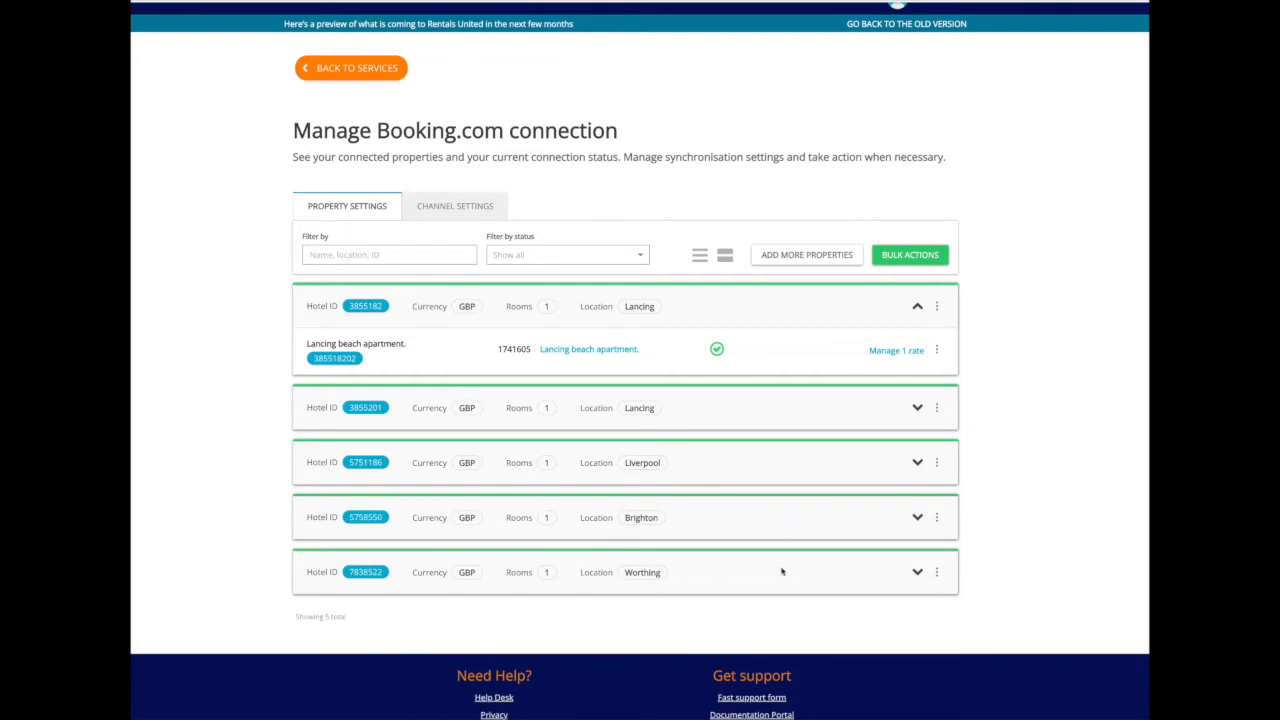
scroll(781, 564, down, 1)
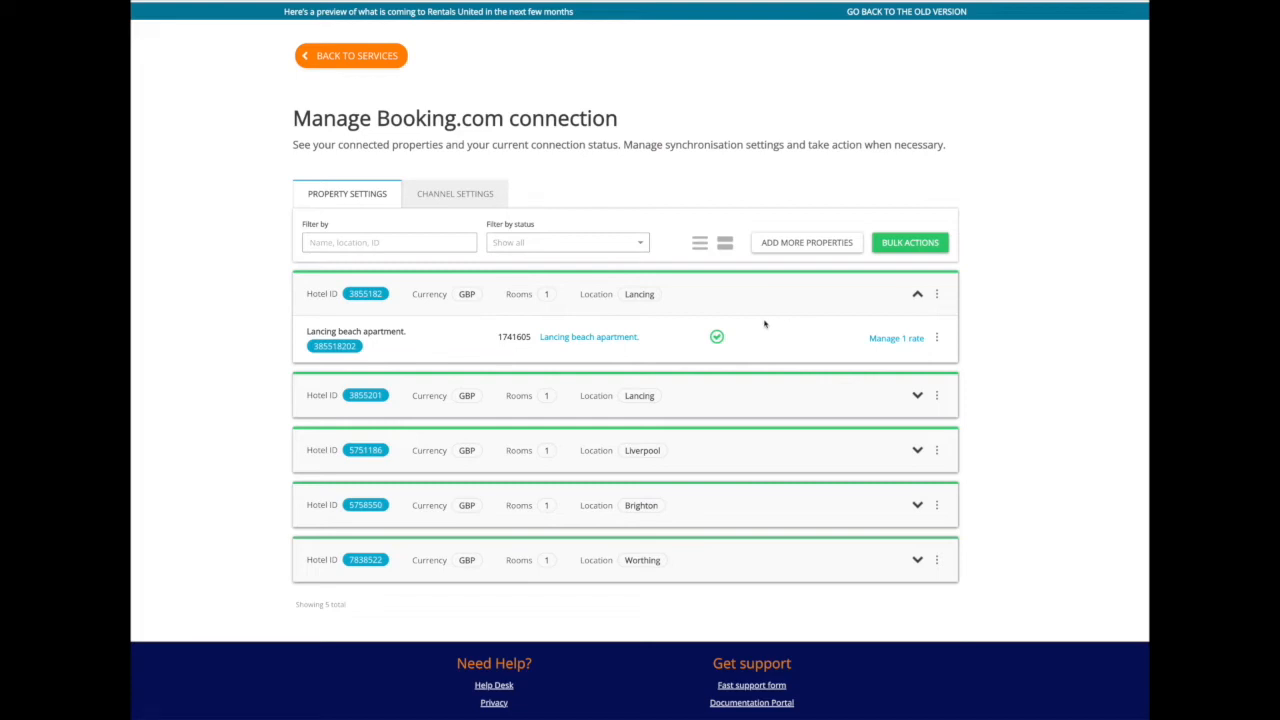
mouse_move(365, 341)
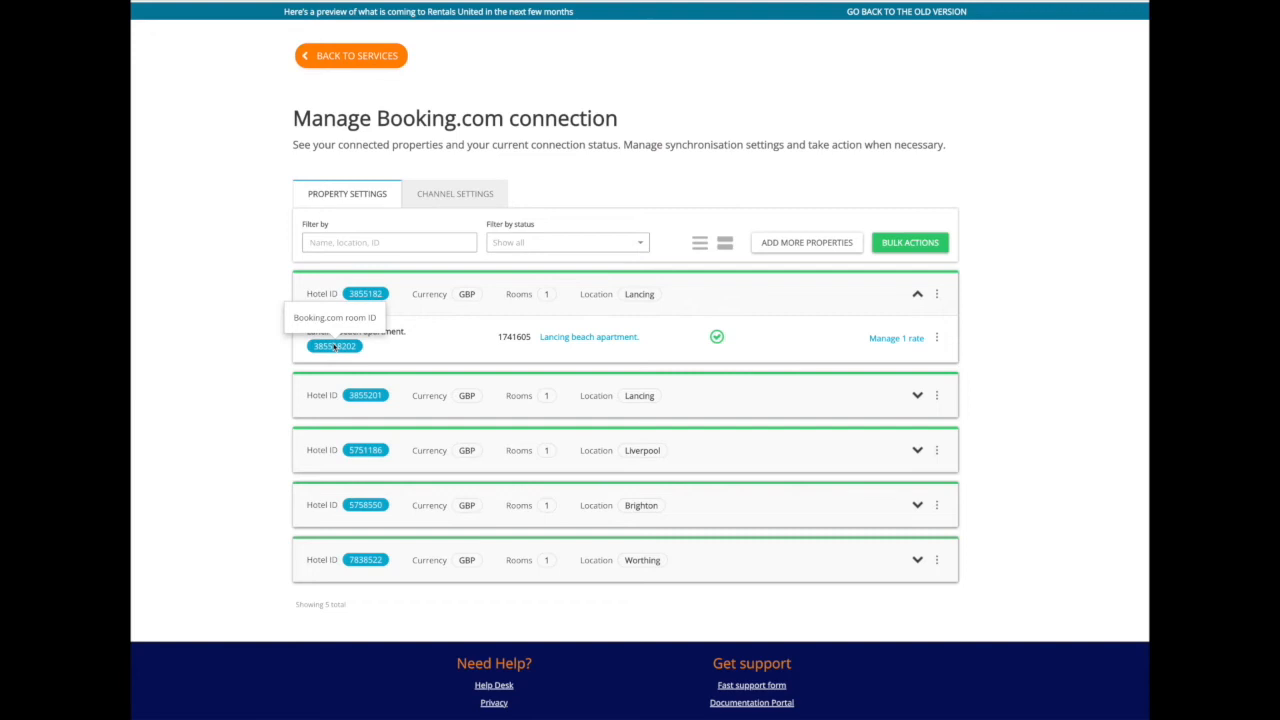
mouse_move(513, 344)
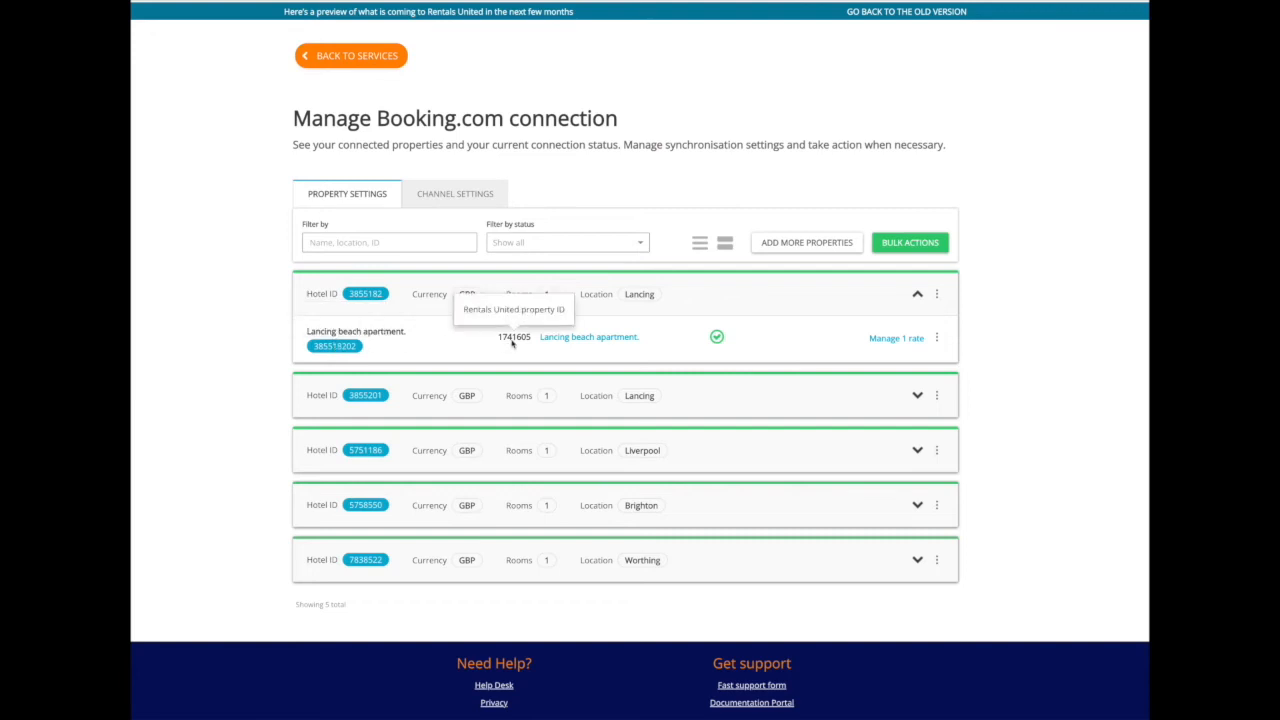
mouse_move(573, 339)
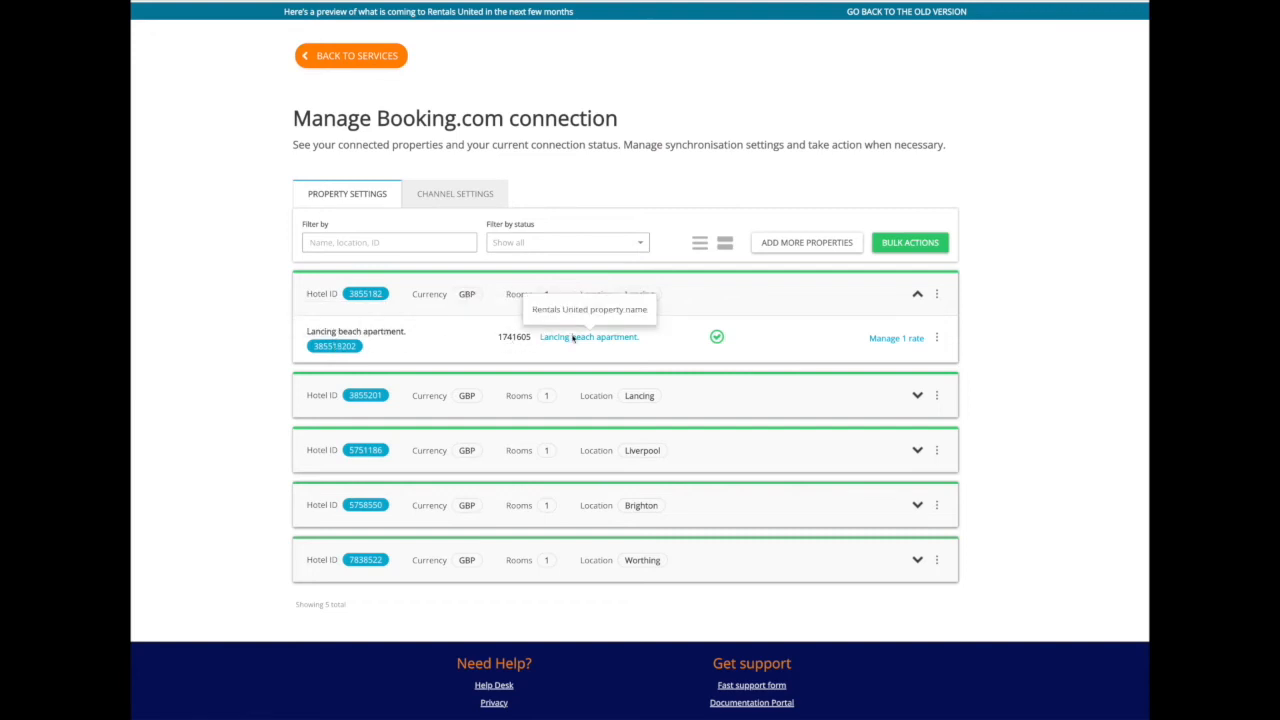
mouse_move(717, 337)
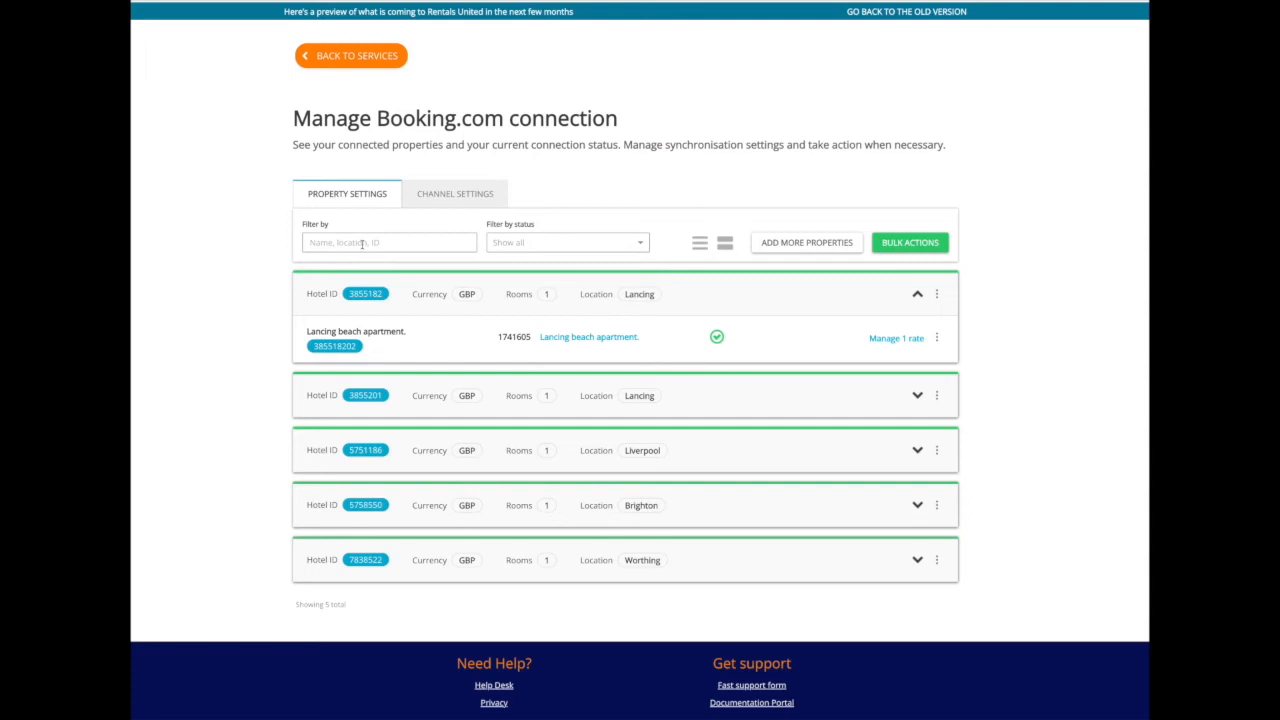
click(590, 242)
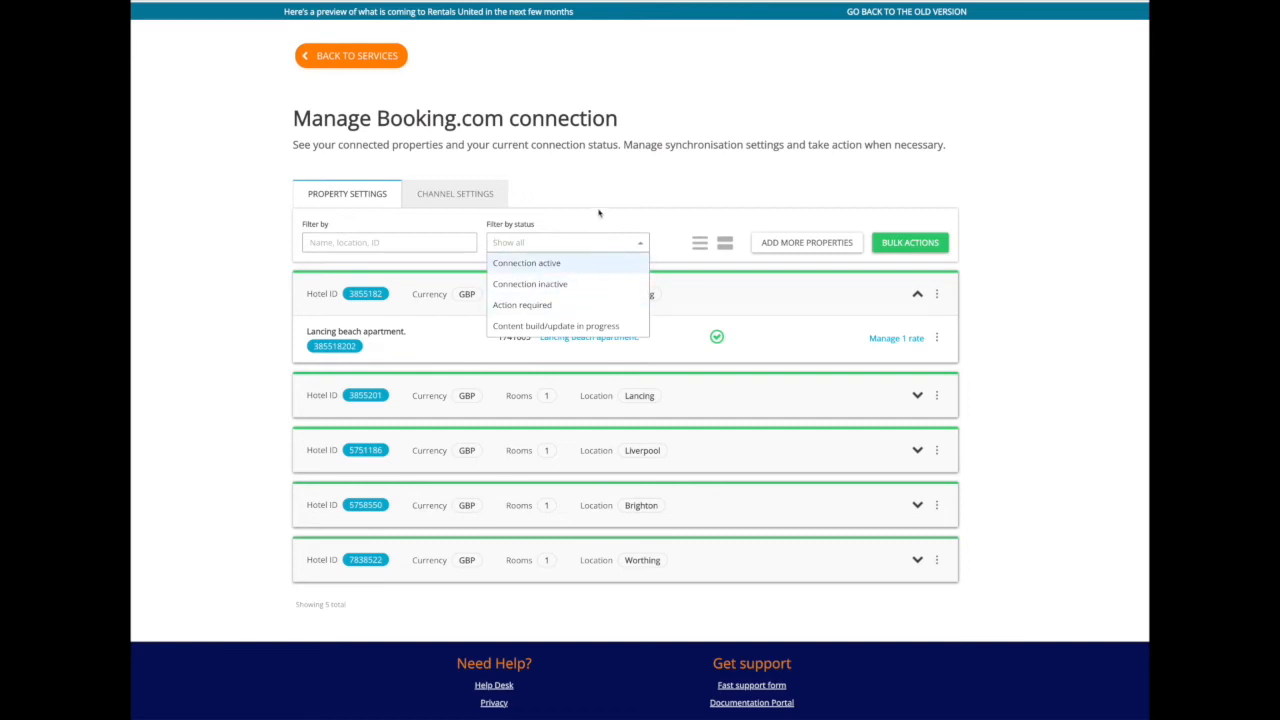
click(599, 213)
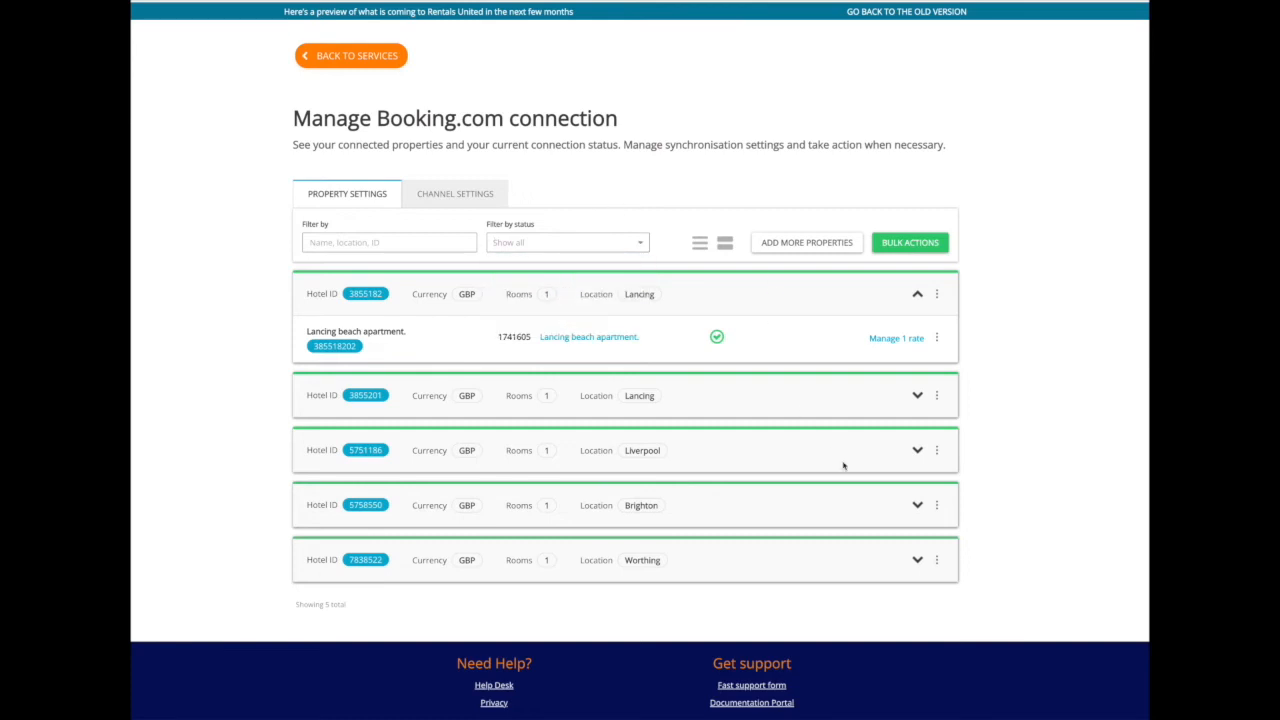
Step: Review the Standard rate's advanced settings and the manual options calendar for the Lancing beach apartment room
click(895, 341)
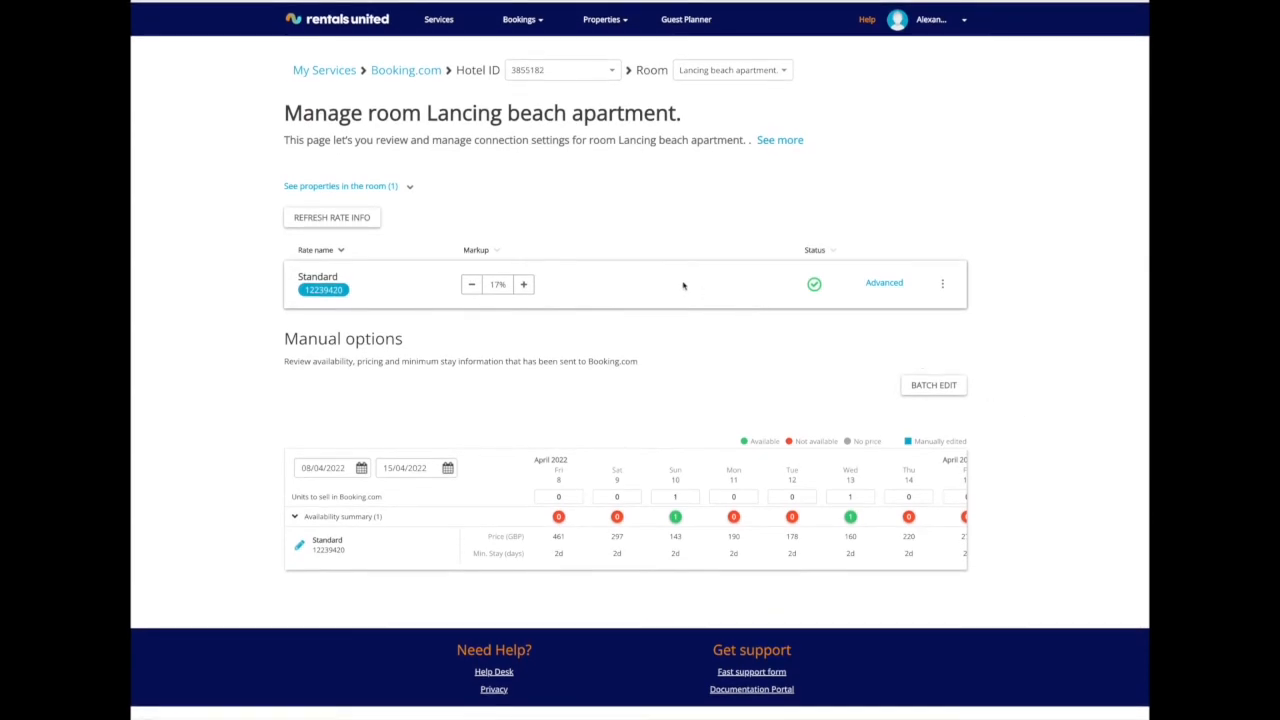
click(886, 283)
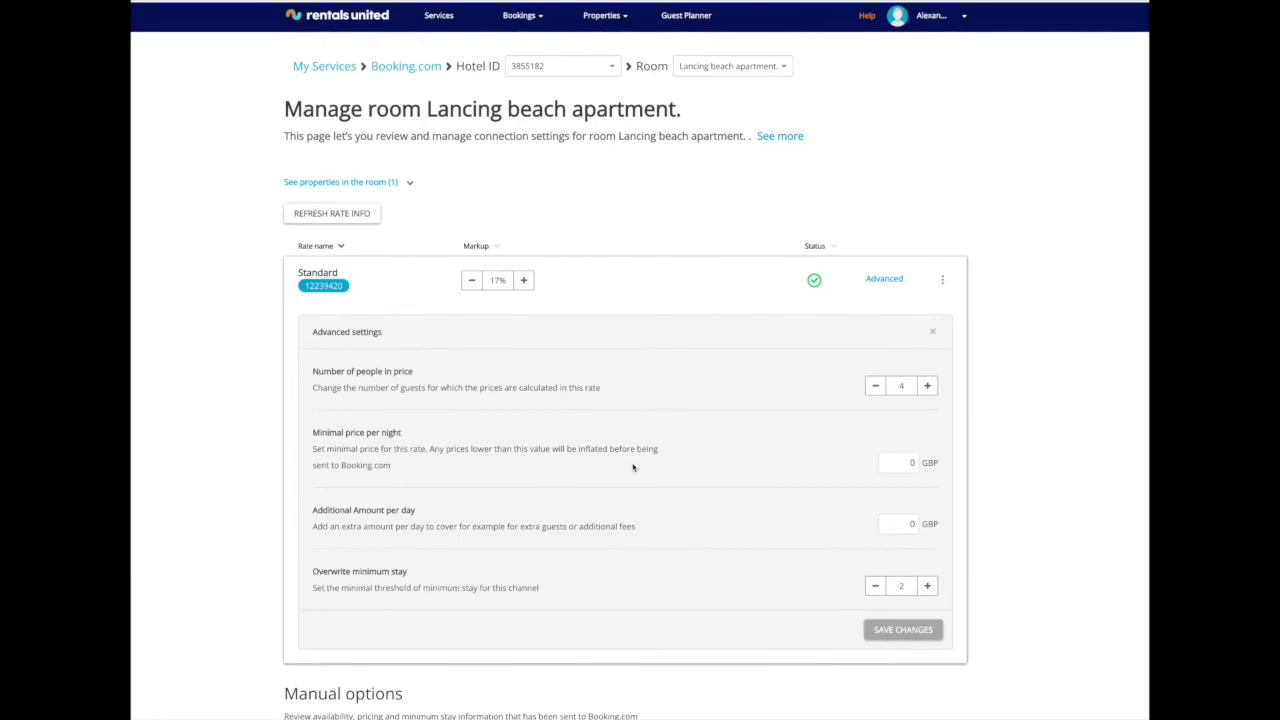
scroll(632, 467, down, 3)
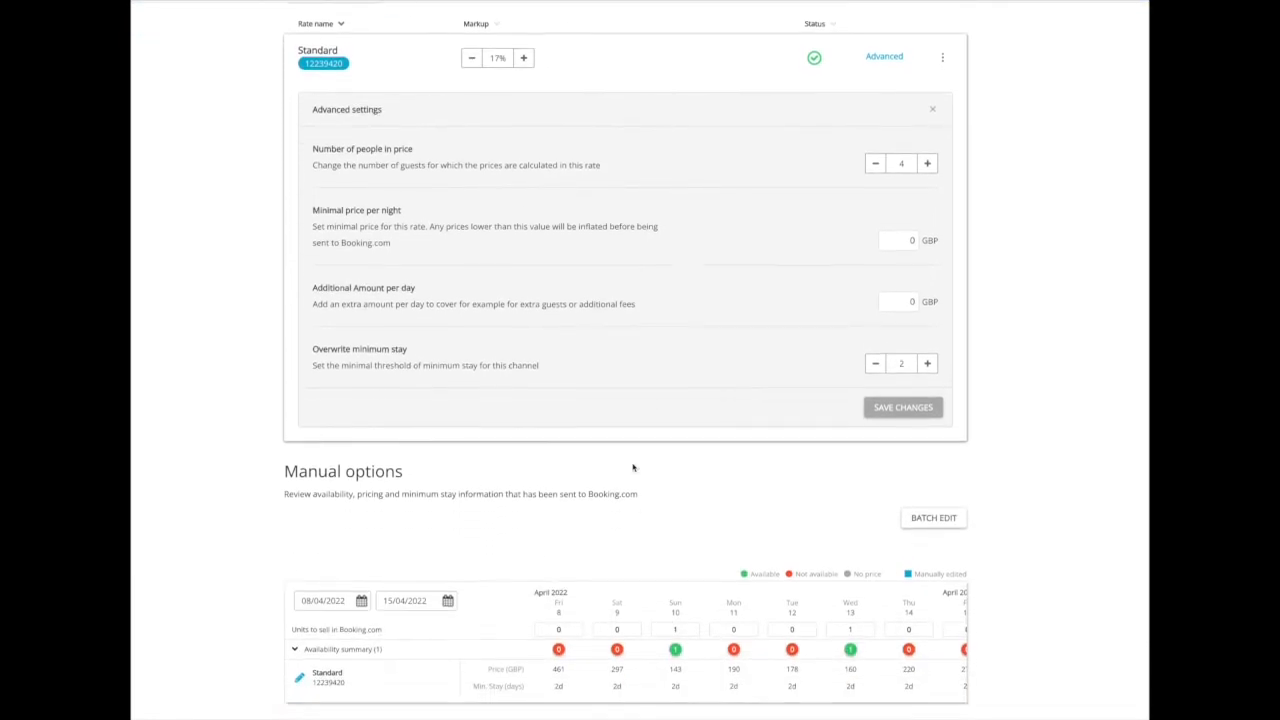
scroll(632, 467, down, 1)
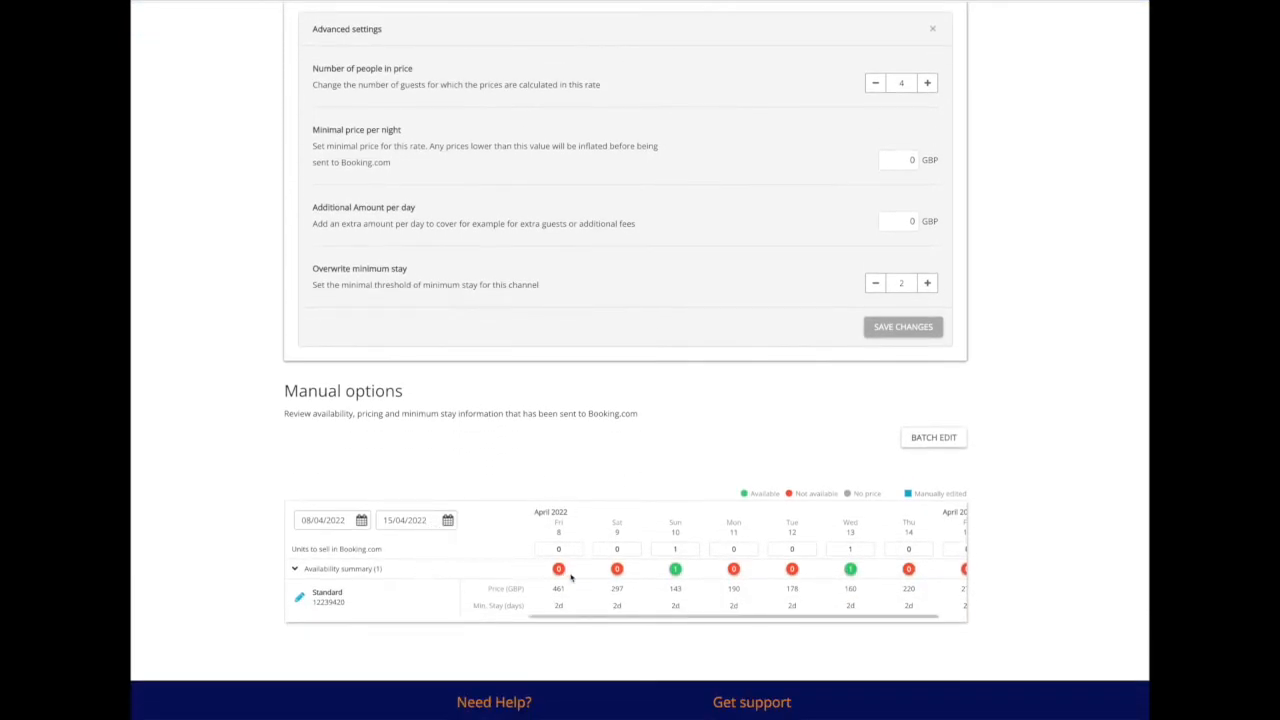
scroll(692, 582, right, 1)
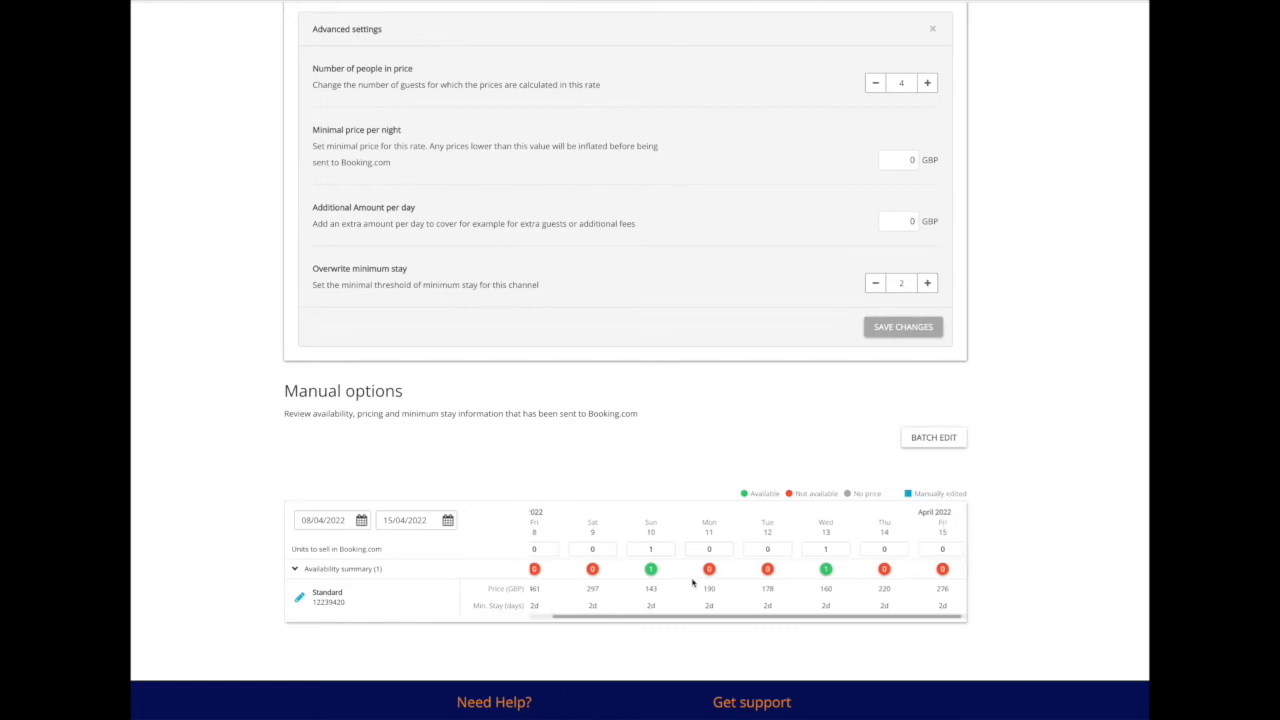
scroll(700, 486, up, 1)
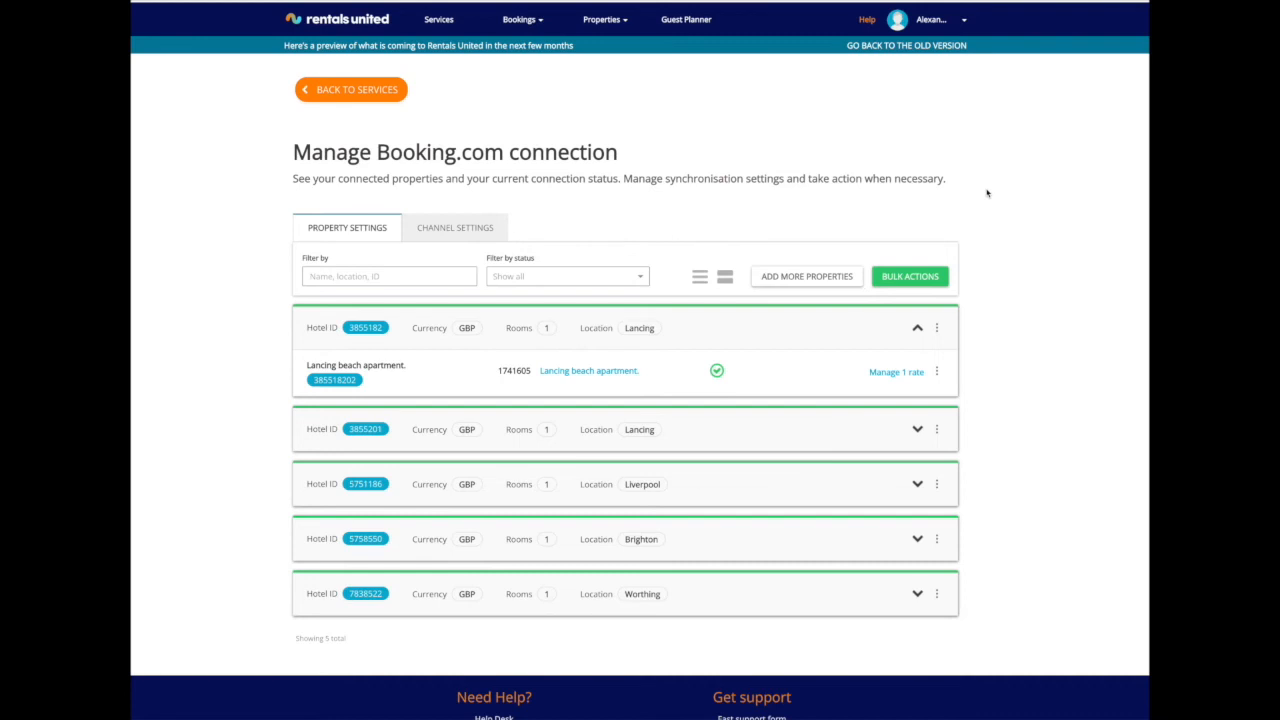
Step: View the bulk actions available for Booking.com rates, then return to the connection overview without applying one
click(910, 276)
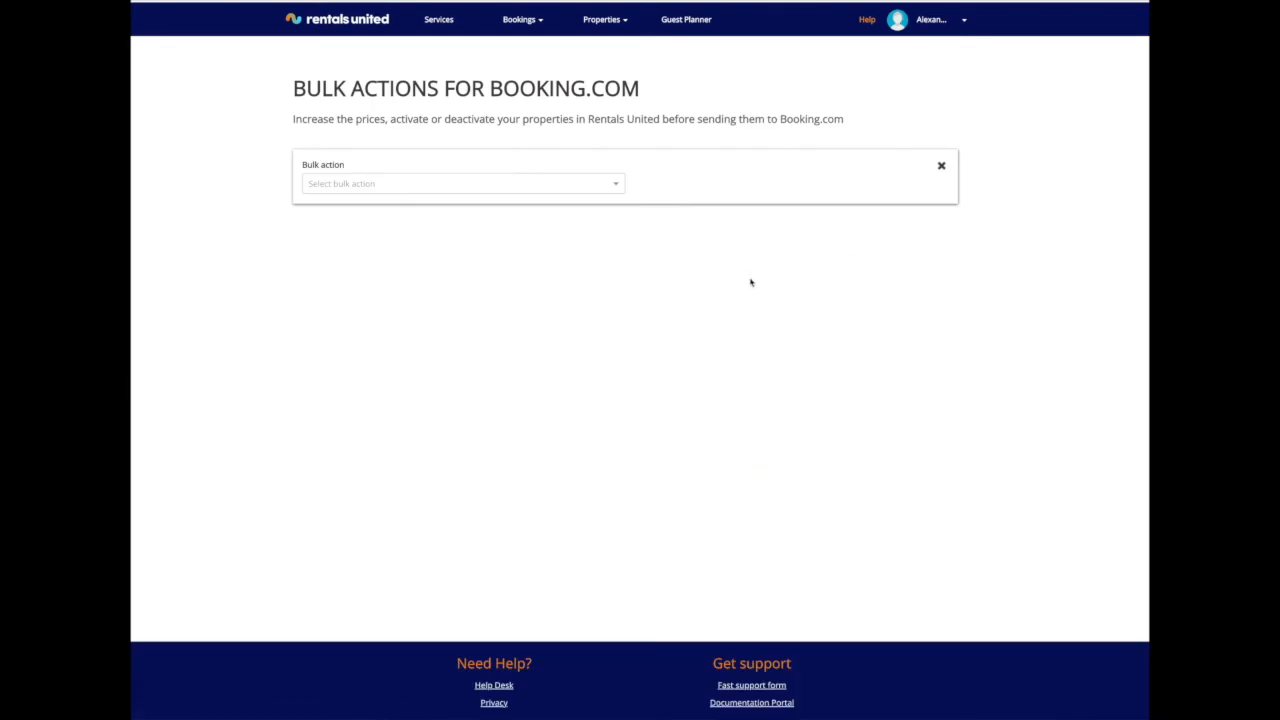
click(616, 187)
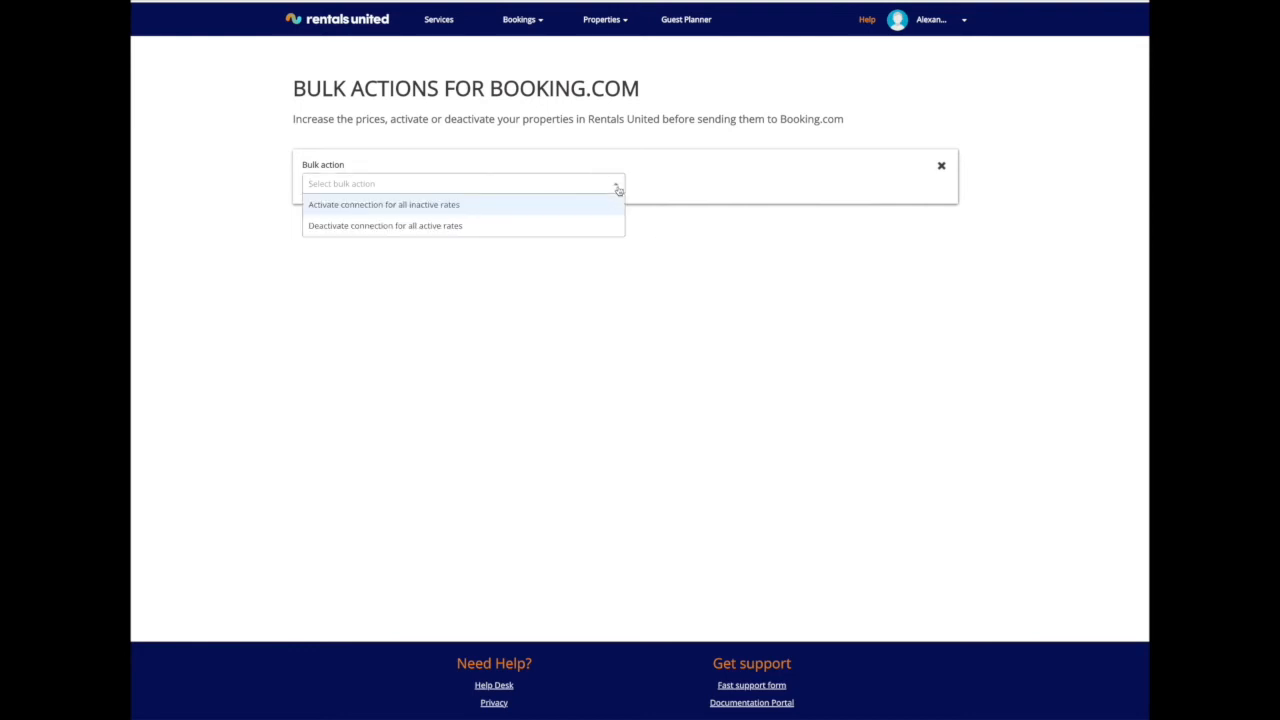
click(940, 166)
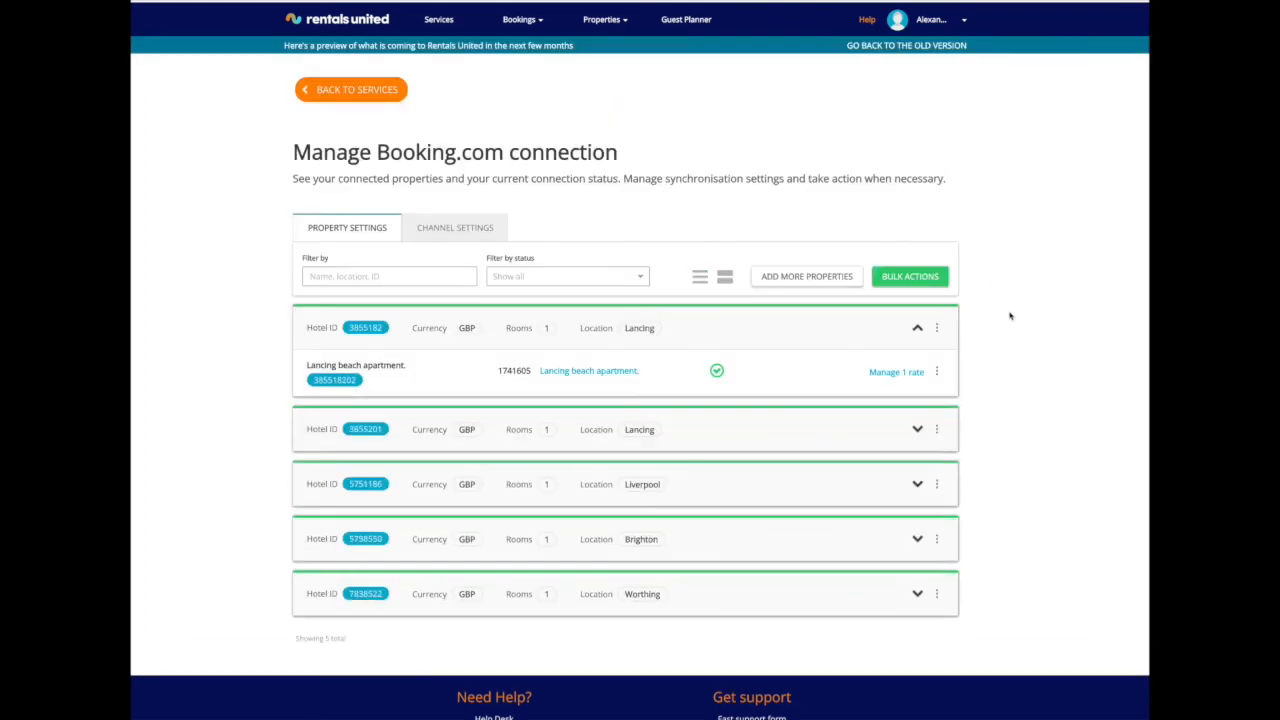
Step: Check the add-property forms for properties already uploaded and not yet uploaded in Booking.com, and close them without adding any
scroll(1010, 316, down, 1)
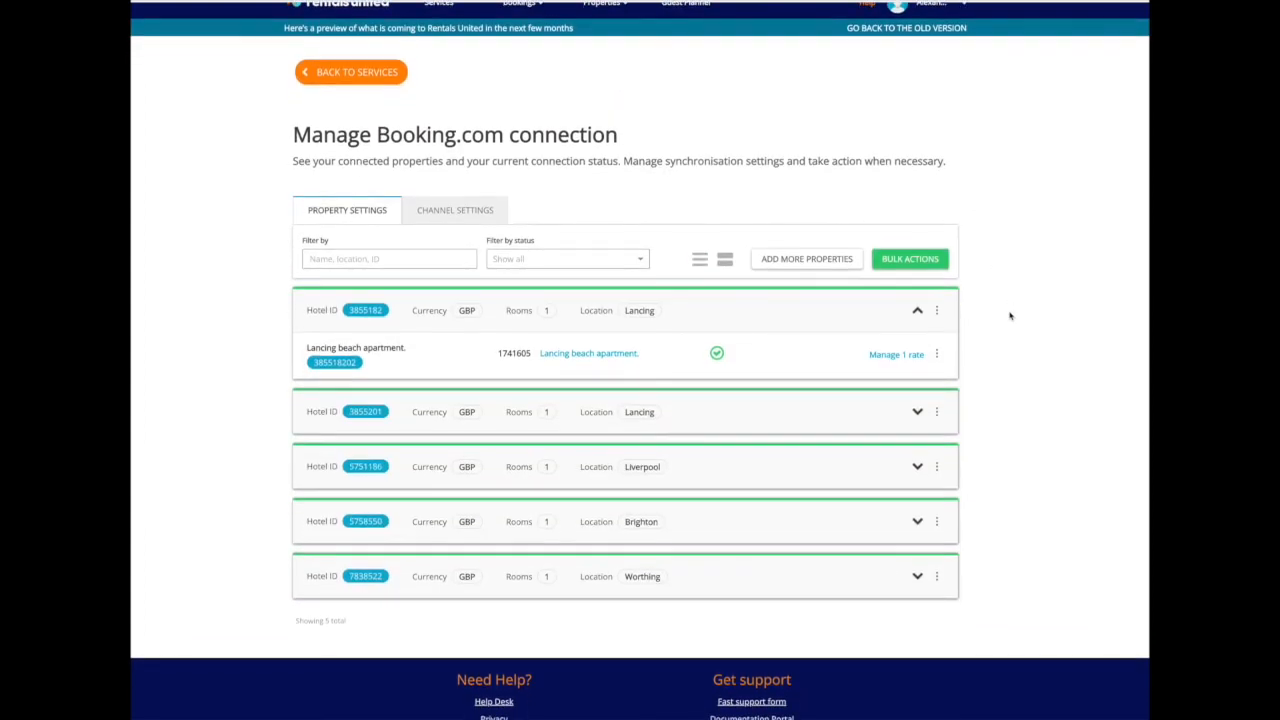
click(797, 259)
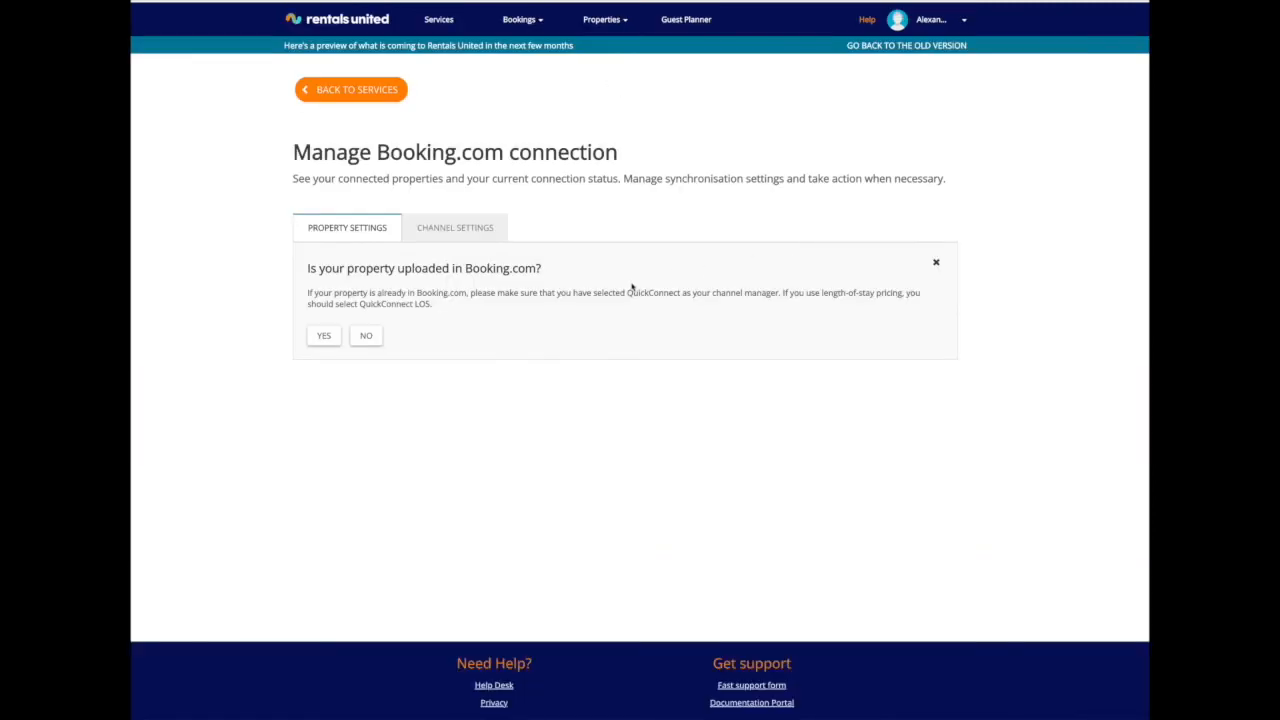
click(328, 338)
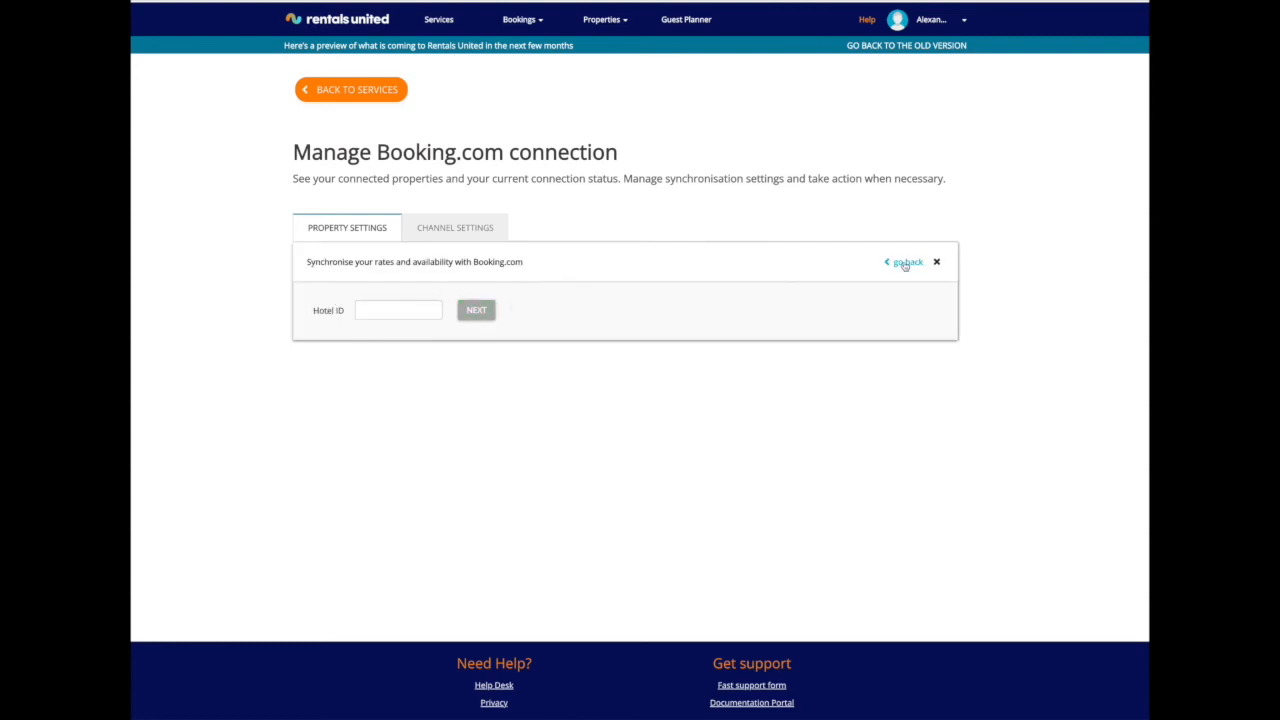
click(905, 264)
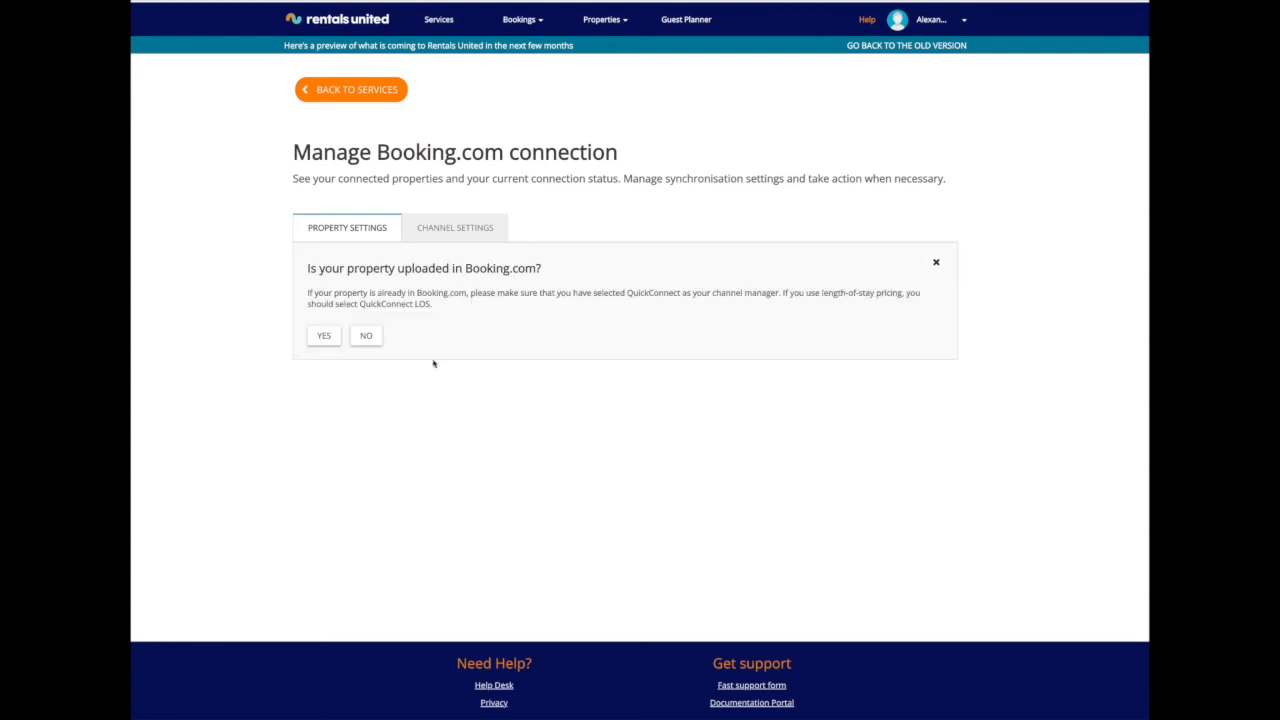
click(368, 337)
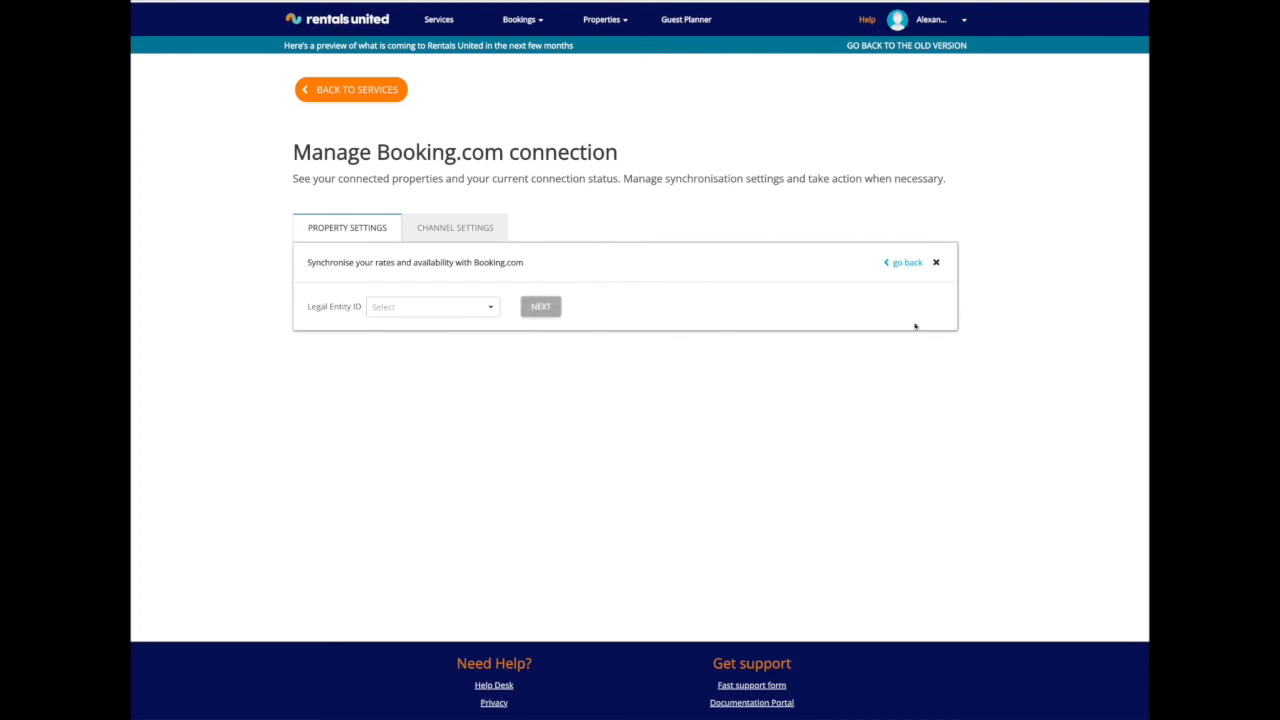
click(905, 264)
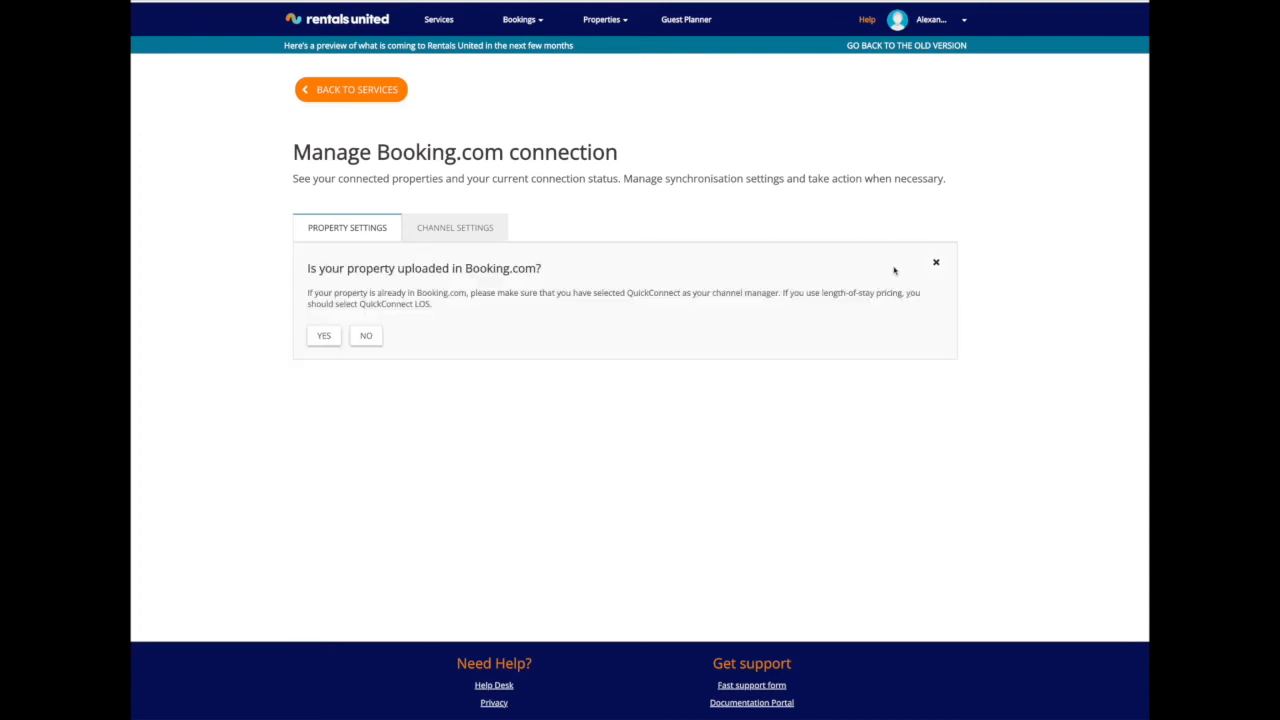
click(936, 262)
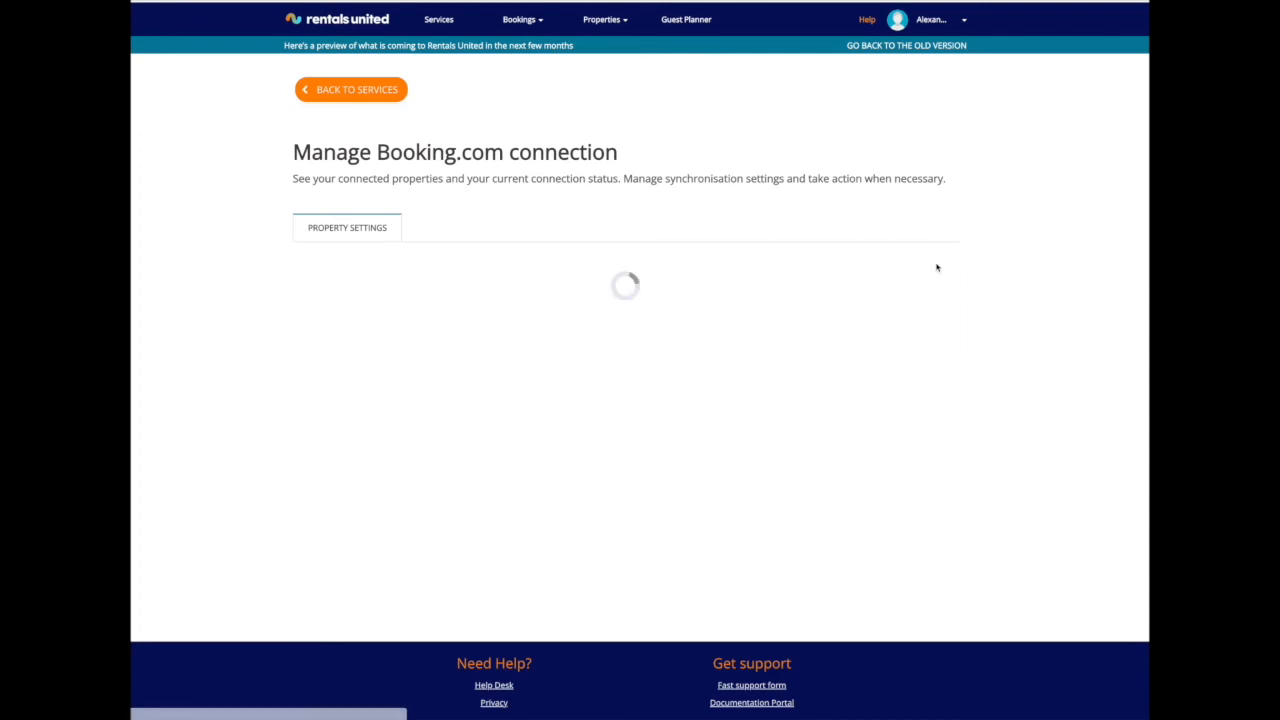
Step: Read the refresh synchronisation settings notice for the expanded Lancing hotel, and cancel it without proceeding
click(938, 330)
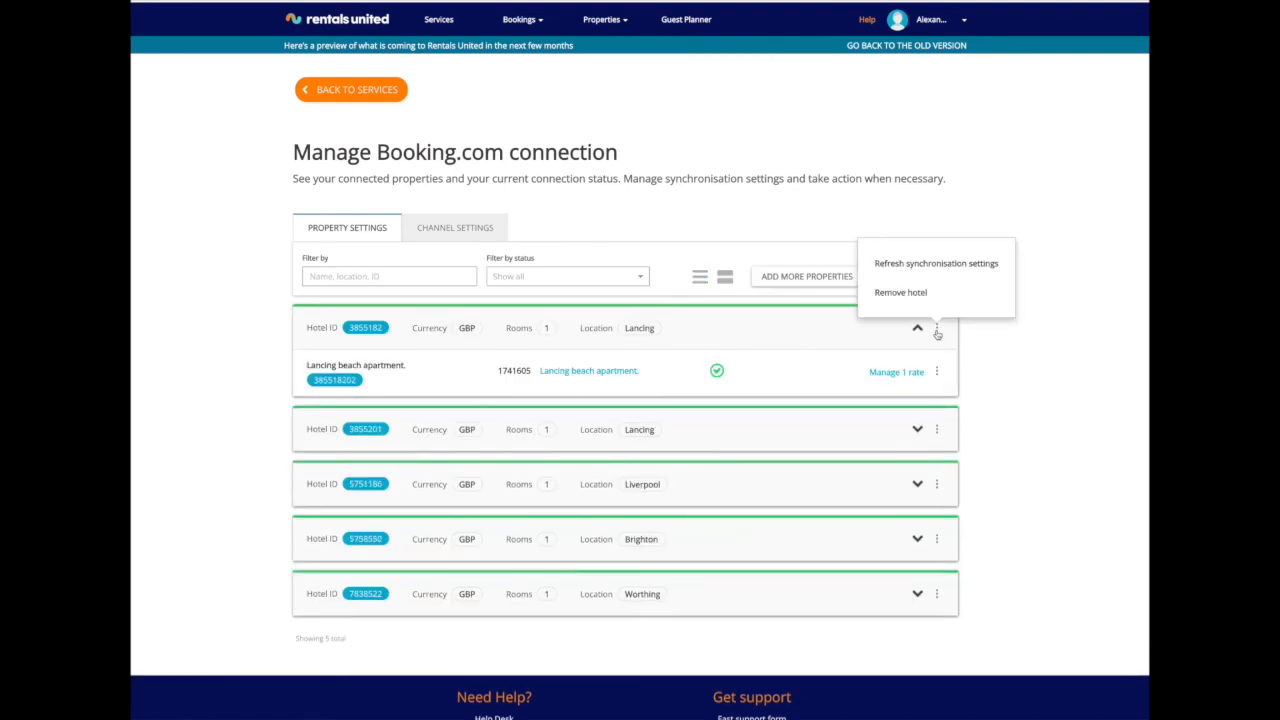
click(866, 338)
click(937, 340)
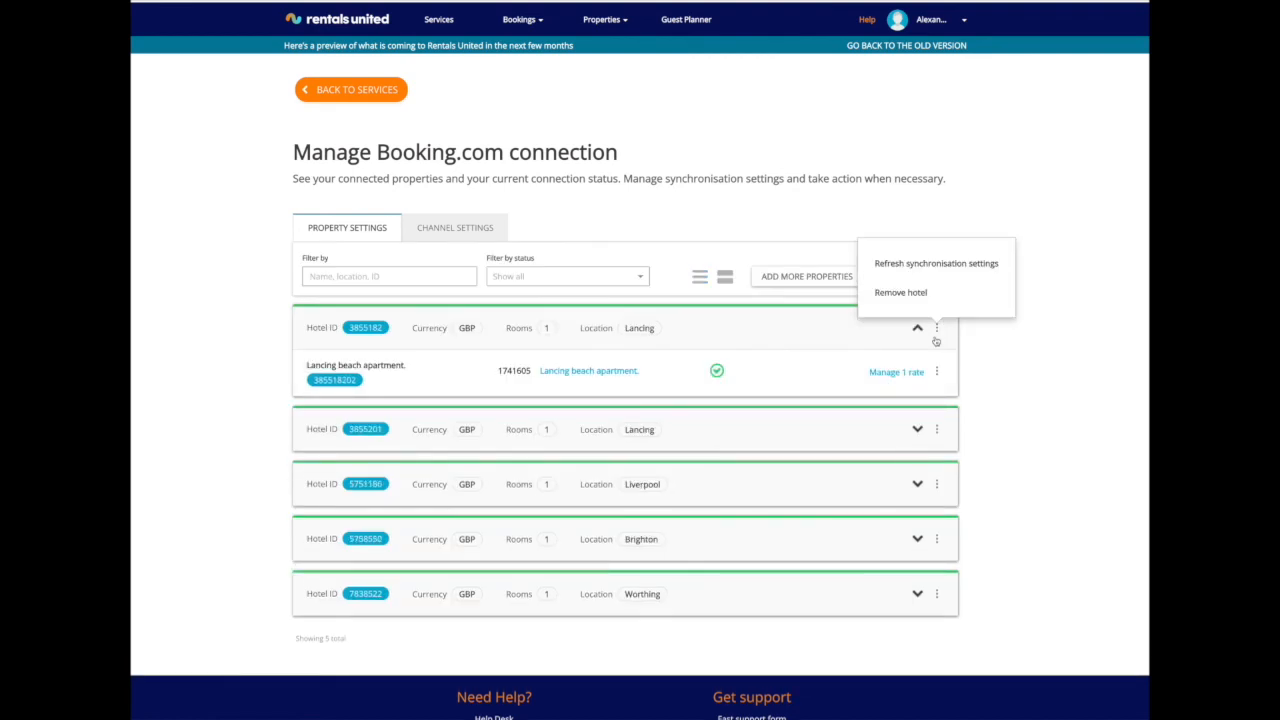
click(950, 266)
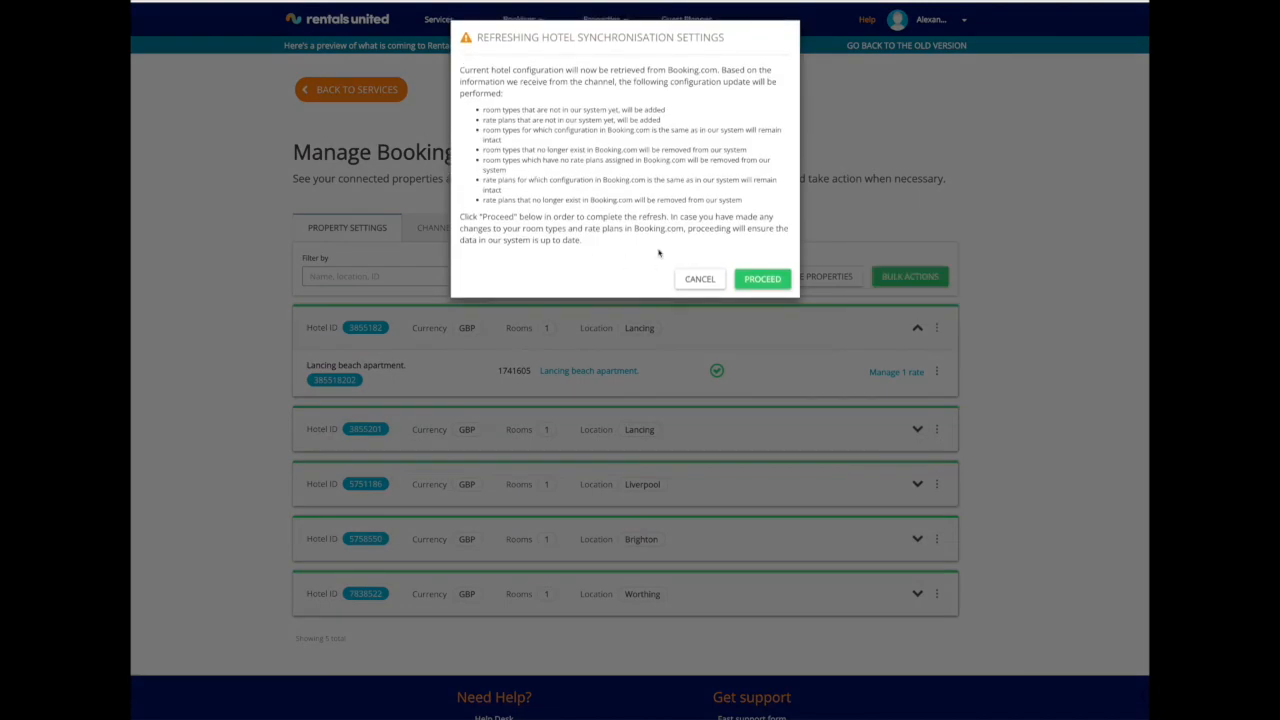
click(686, 280)
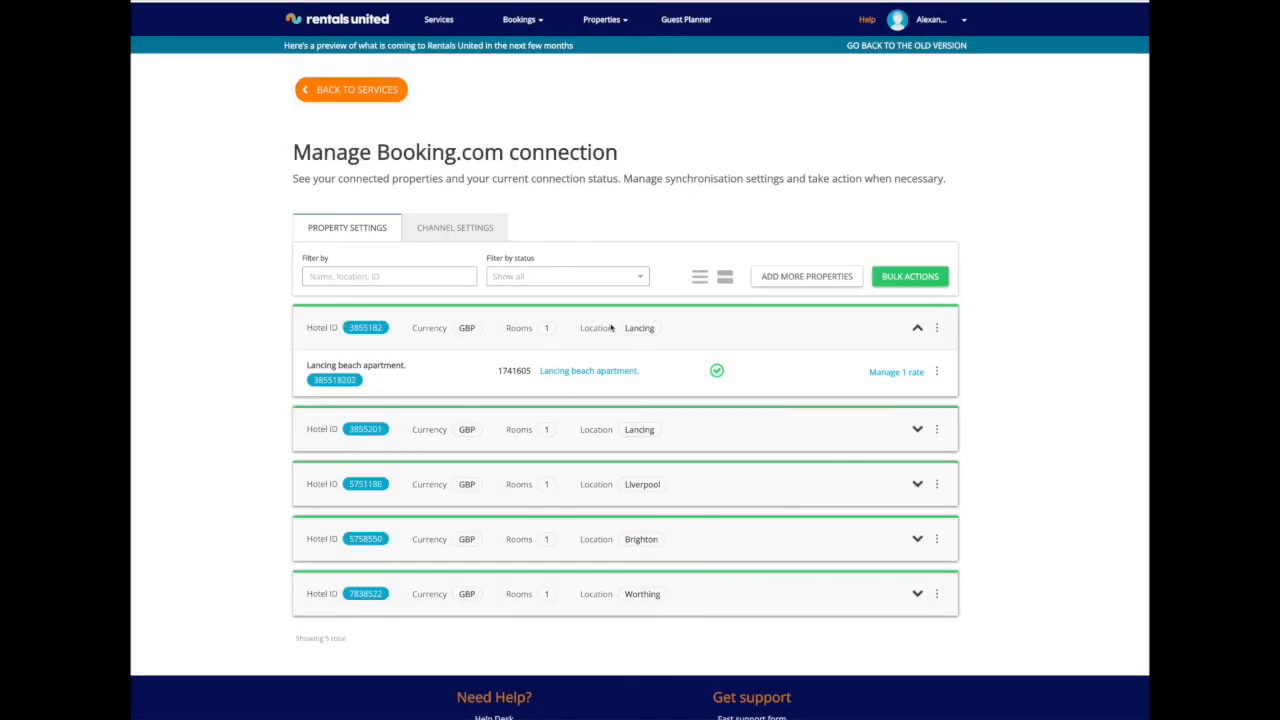
Step: Read the "How it works" section in the Booking.com channel settings, and return to the property settings
click(445, 230)
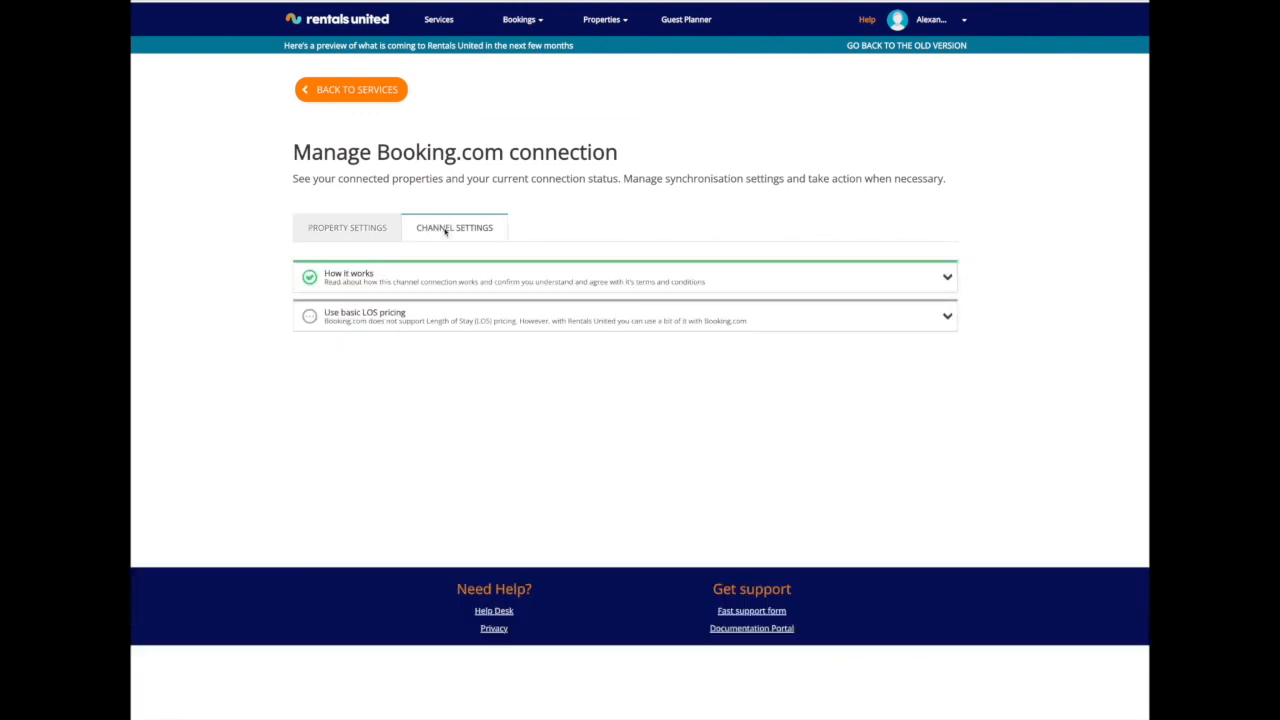
click(591, 289)
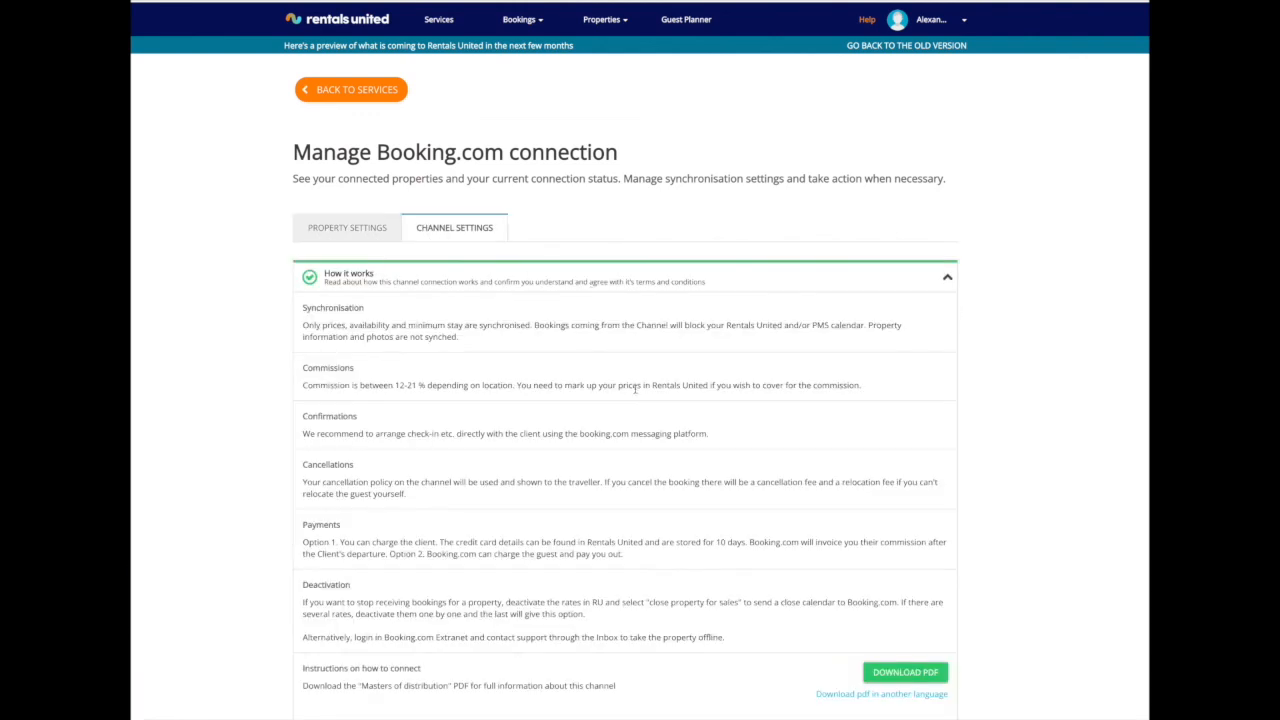
scroll(605, 380, down, 3)
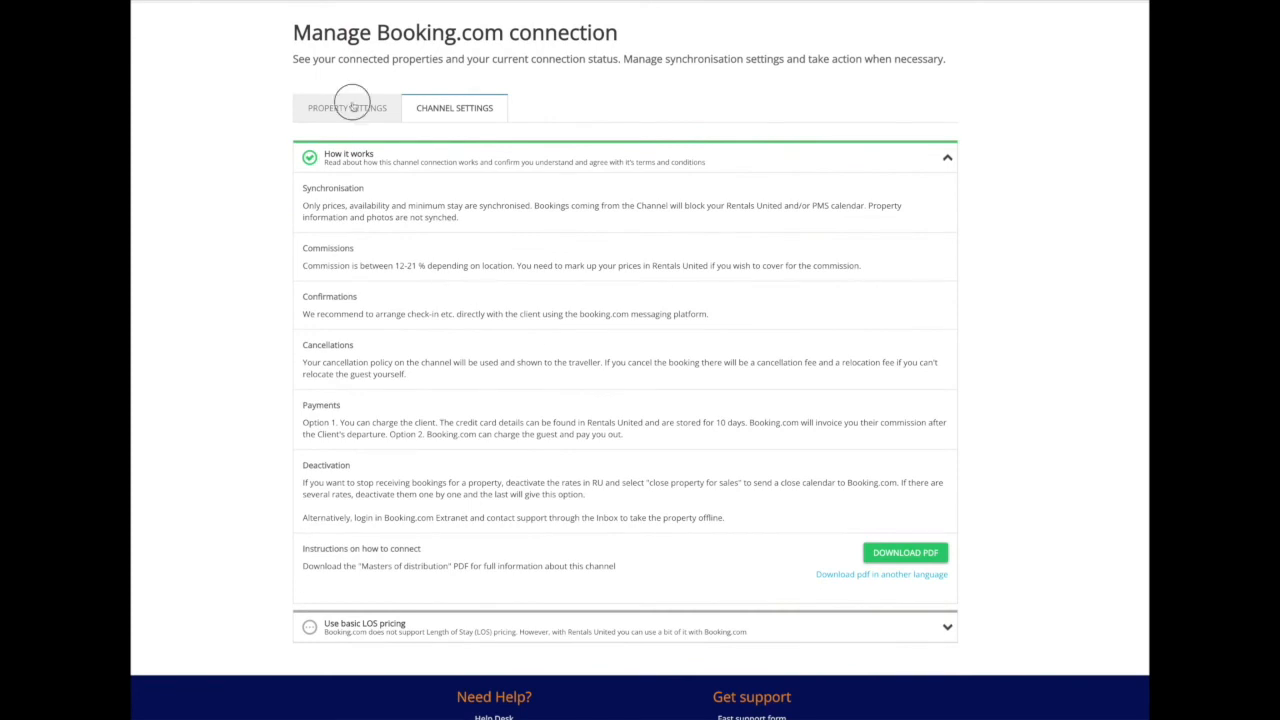
click(352, 107)
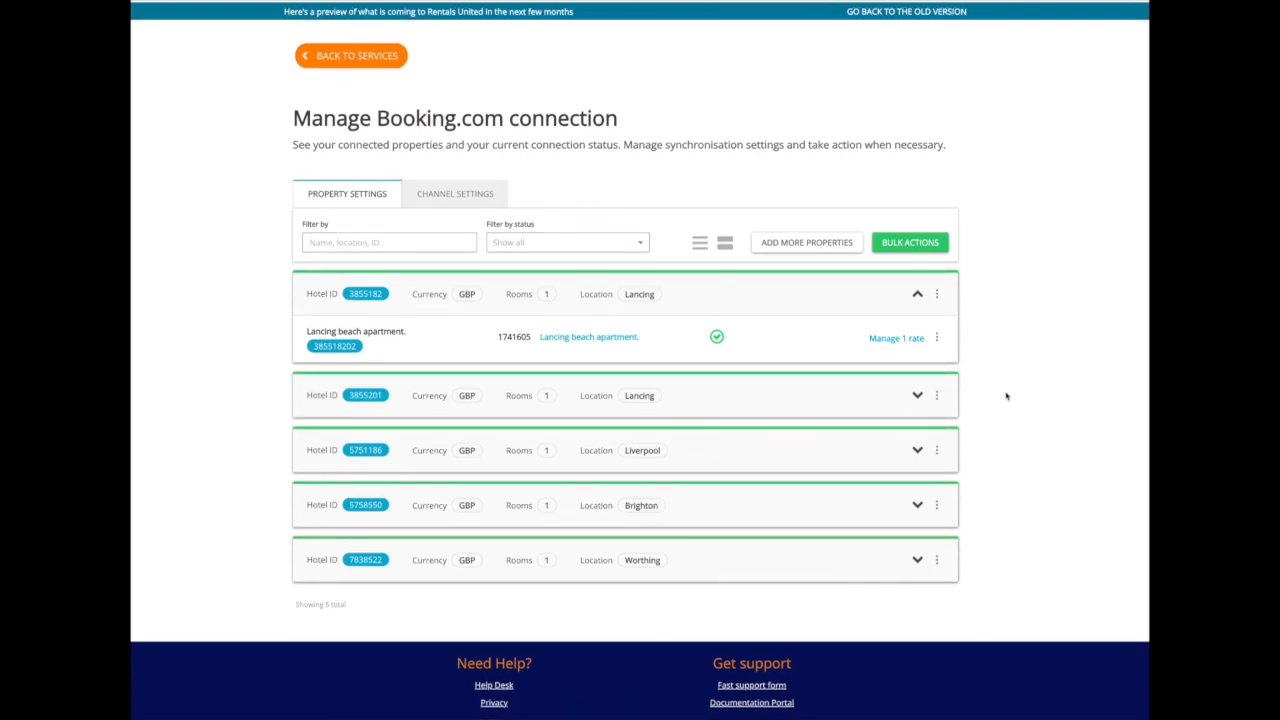
scroll(1006, 394, up, 1)
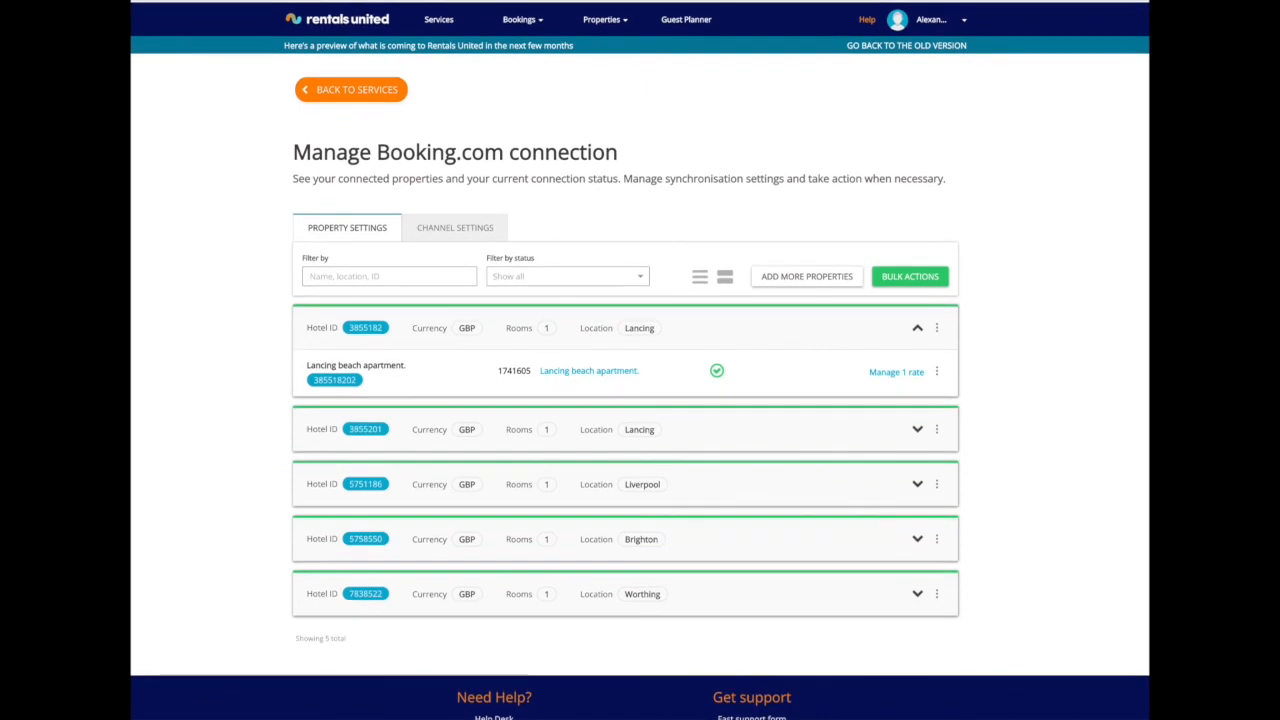